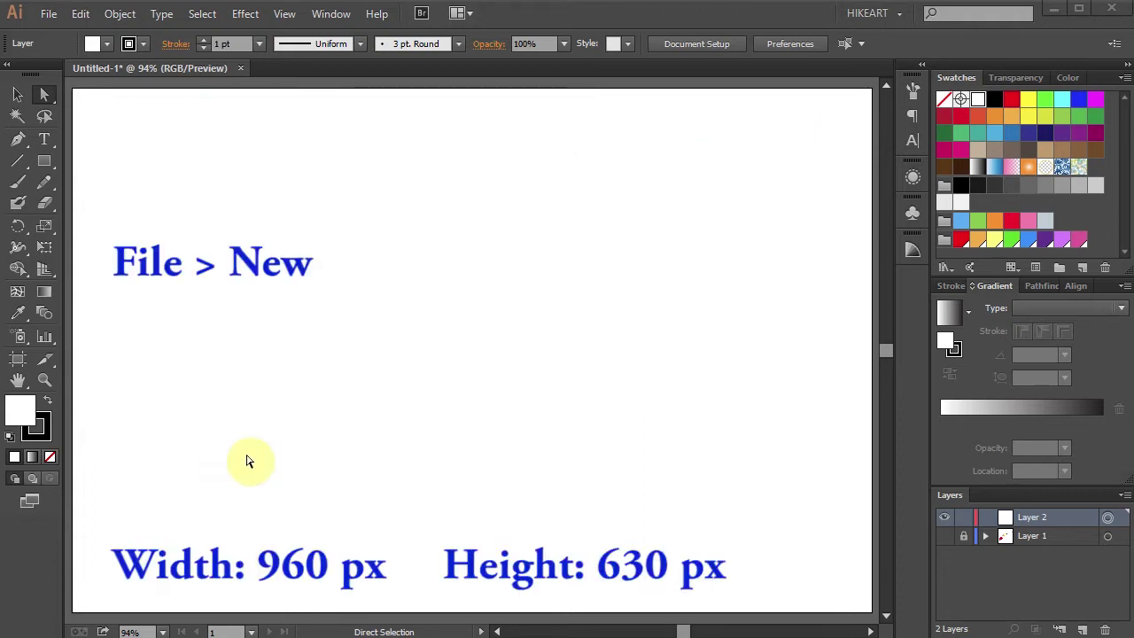
- Create a new 960 × 630 px document and set the fill colour to red
left_click(50, 16)
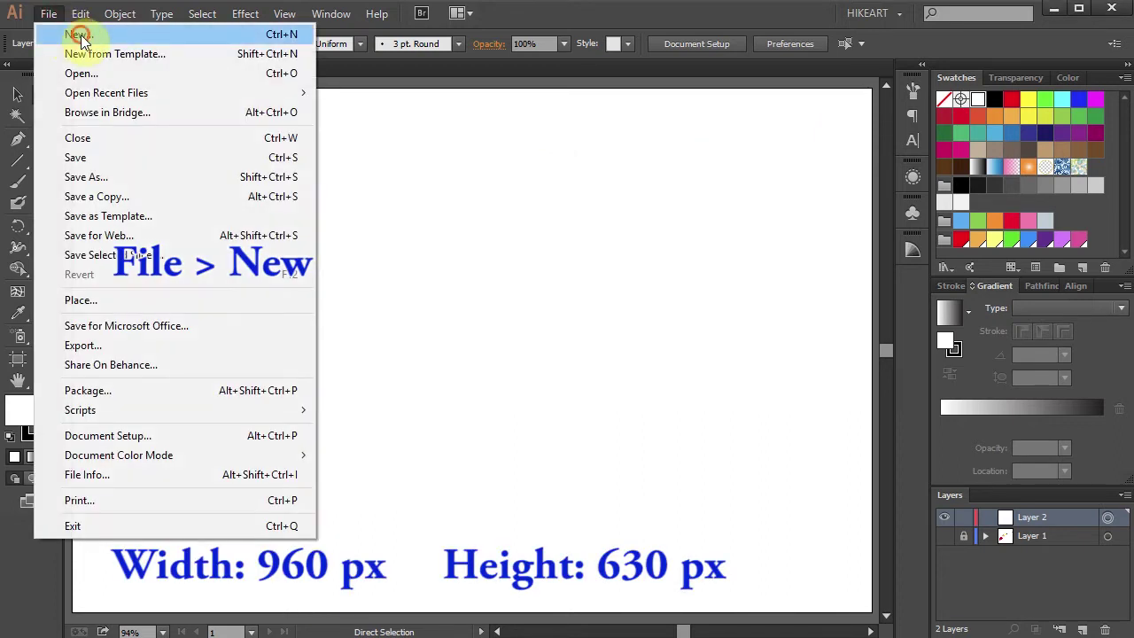
left_click(77, 33)
left_click(623, 519)
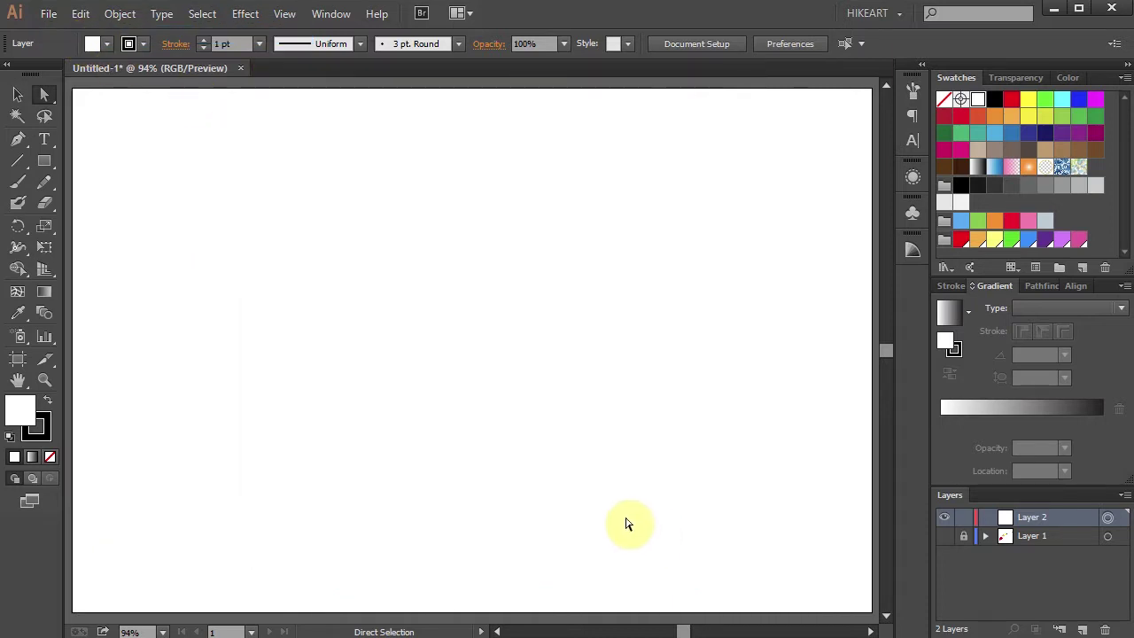
left_click(962, 240)
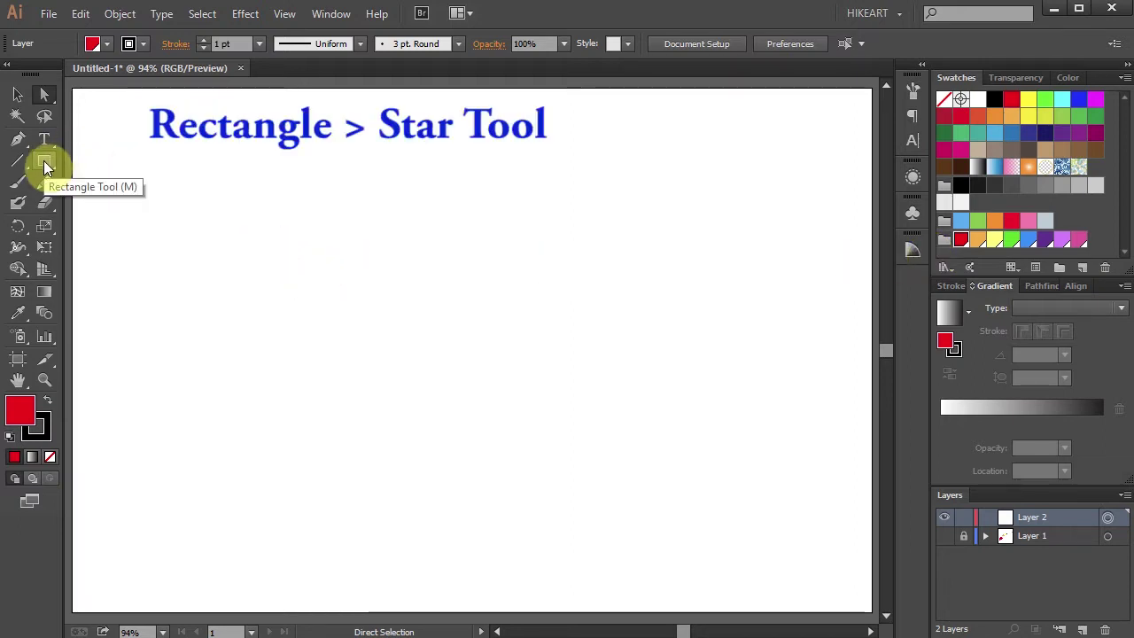
- Choose the Star Tool from the Rectangle tool flyout
left_click_drag(44, 166, 145, 244)
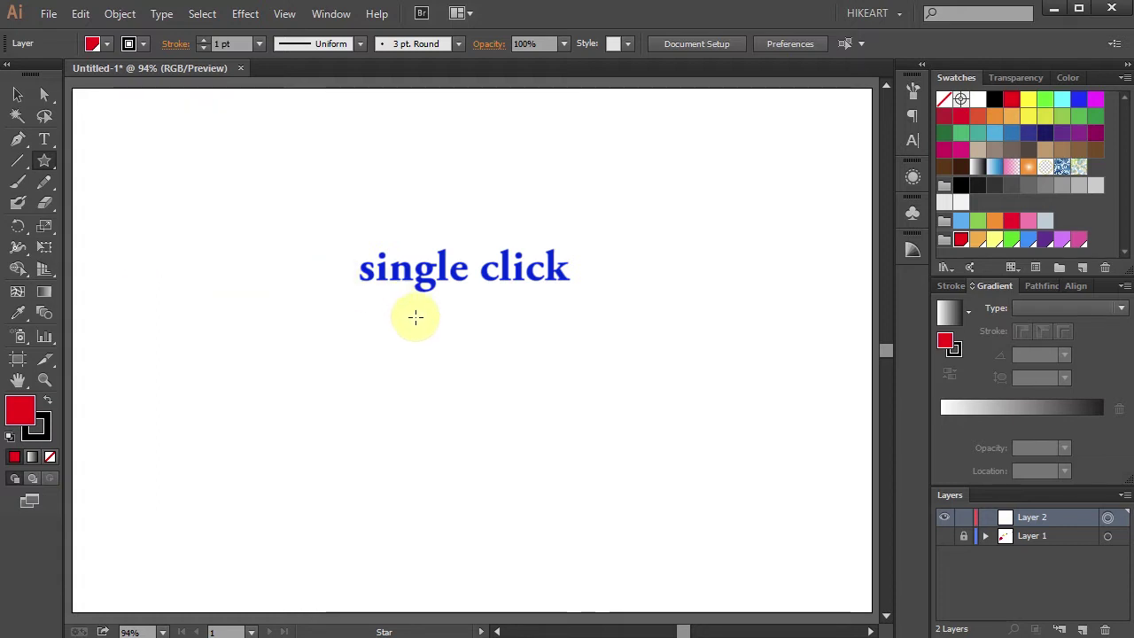
left_click(347, 330)
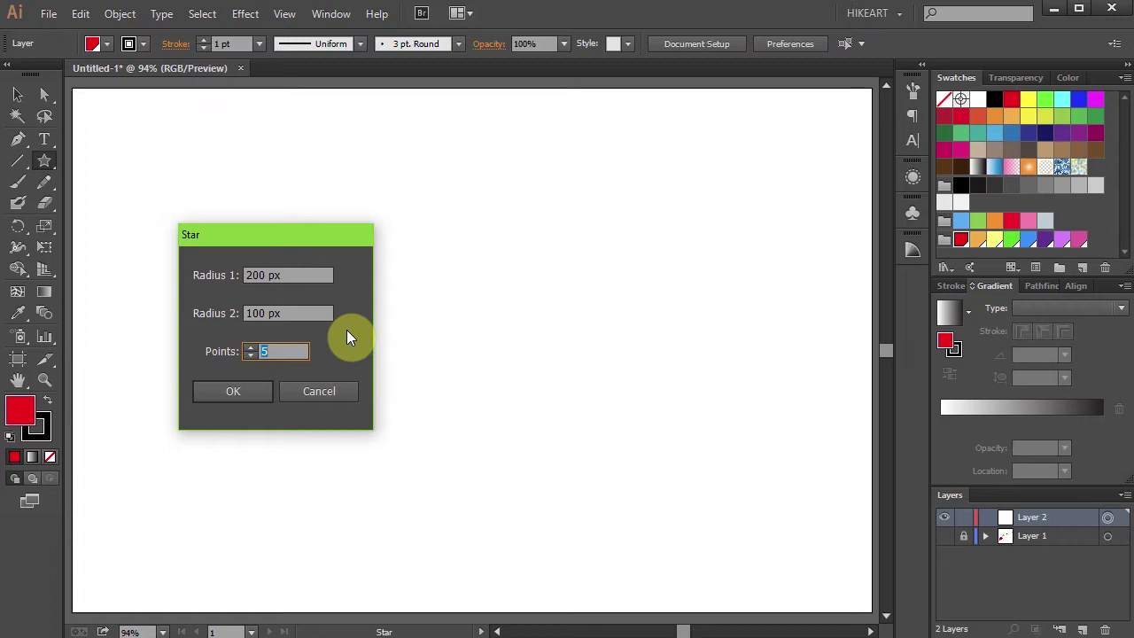
double_click(262, 276)
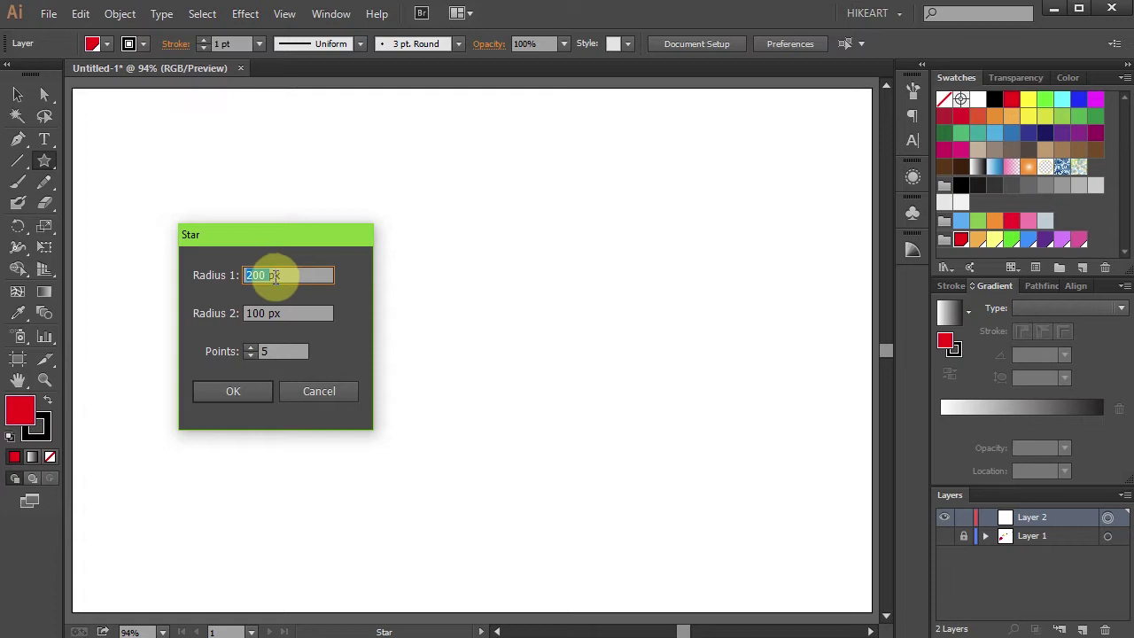
double_click(254, 313)
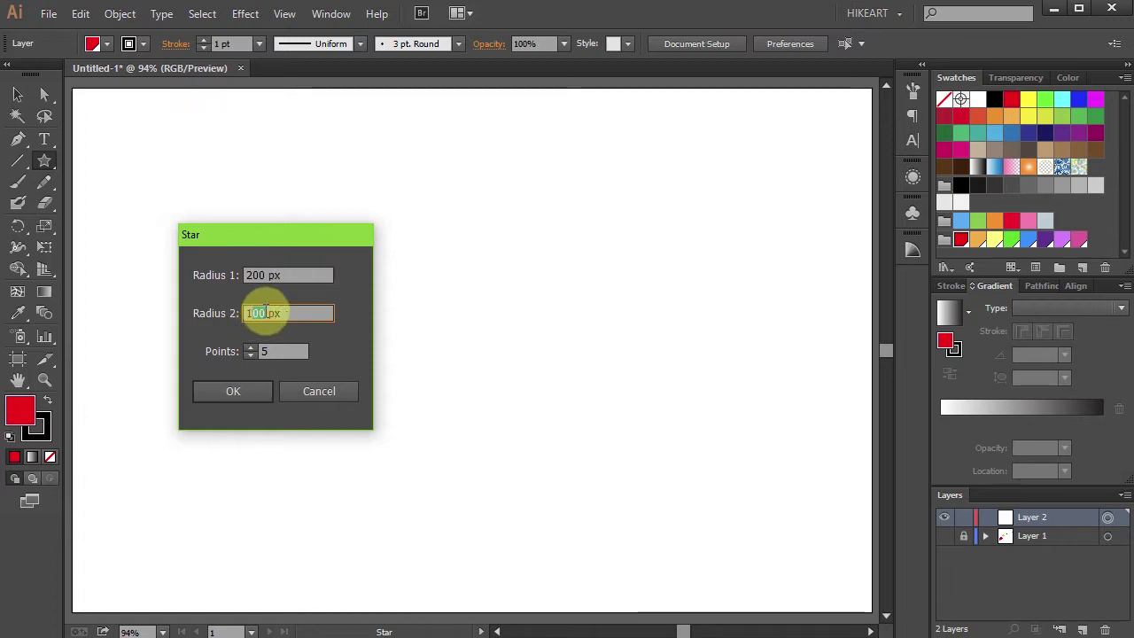
double_click(272, 351)
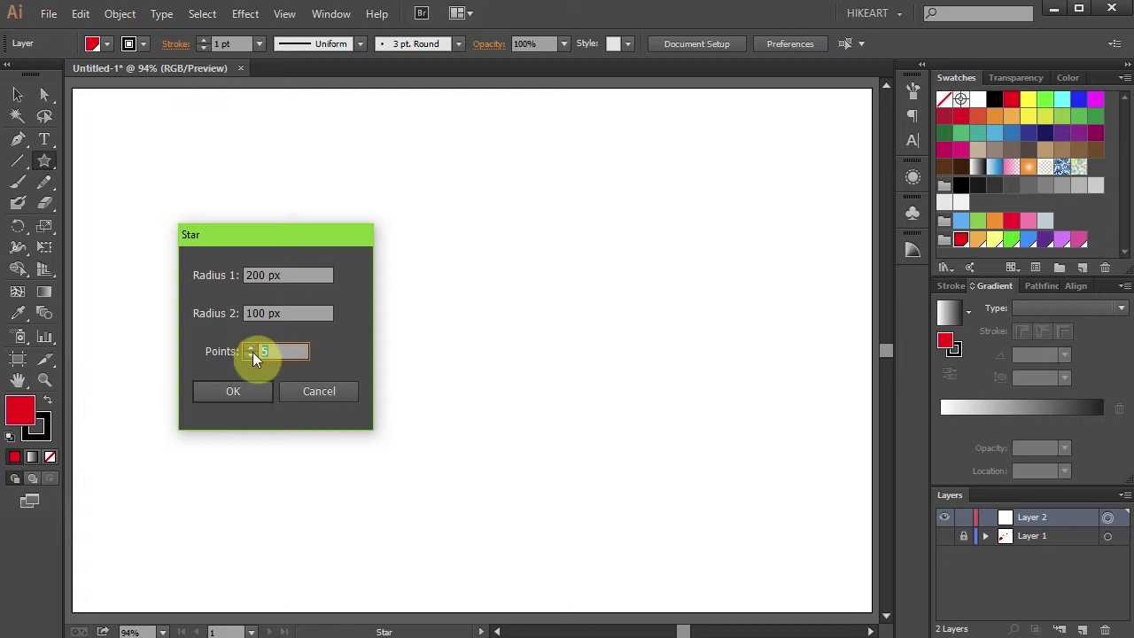
left_click(246, 393)
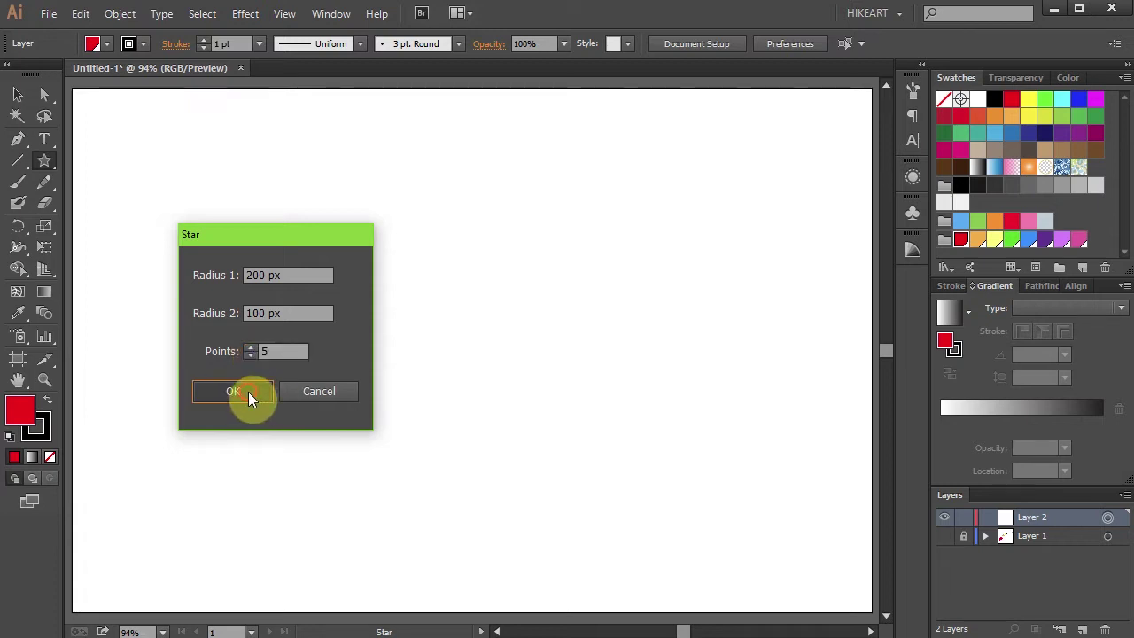
key("ctrl+z")
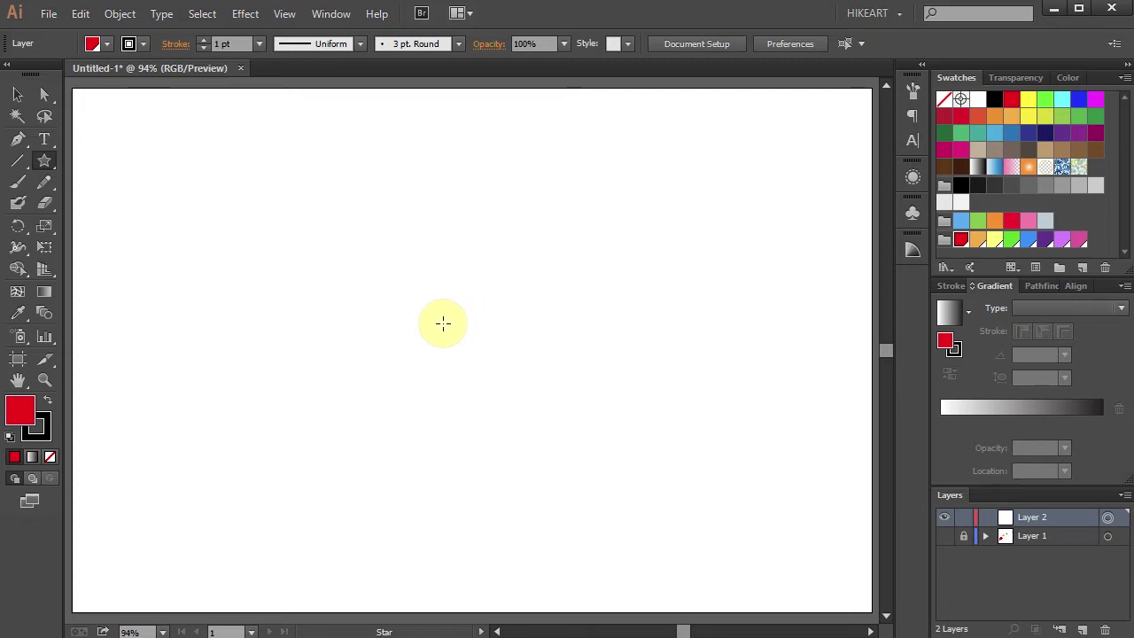
left_click_drag(442, 322, 562, 415)
key("shift")
key("space")
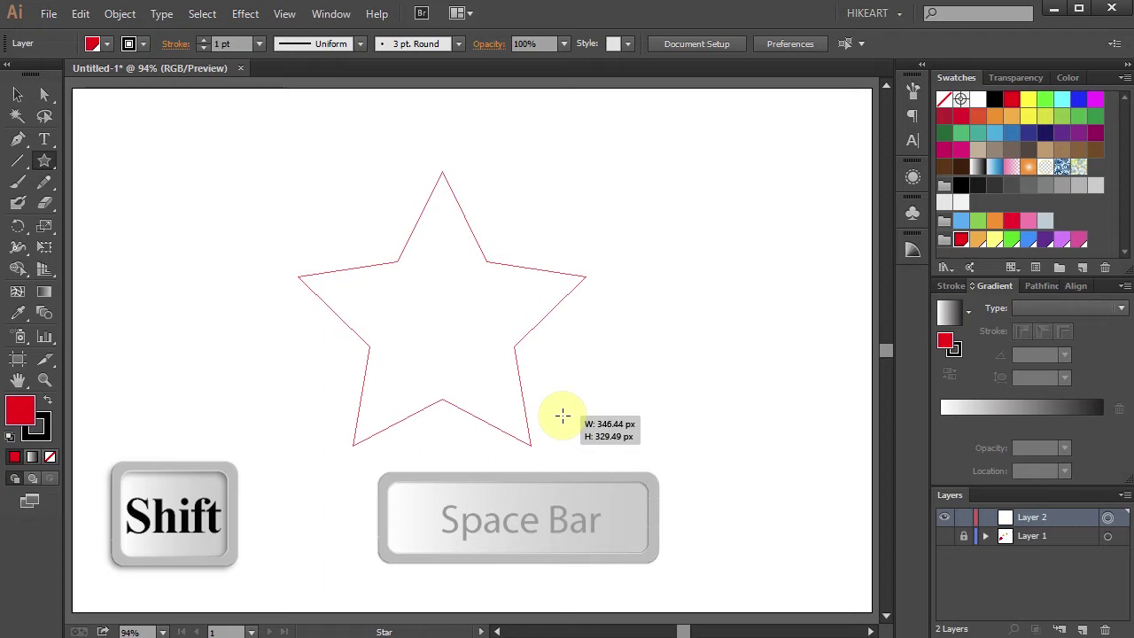
left_click_drag(562, 416, 160, 184)
key("ctrl+z")
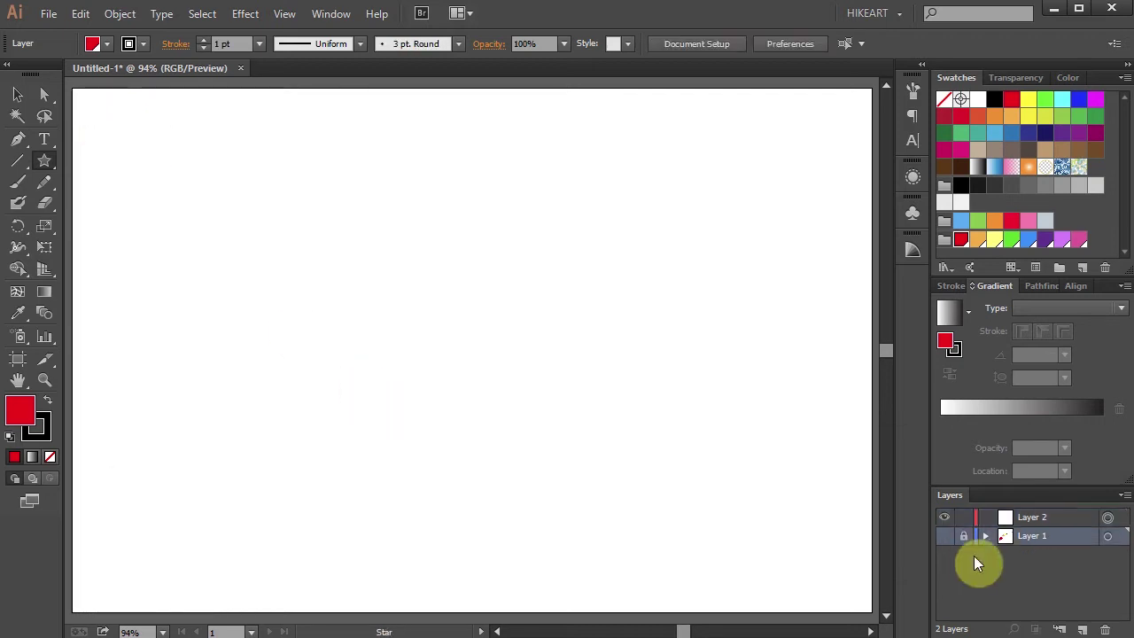
left_click(944, 537)
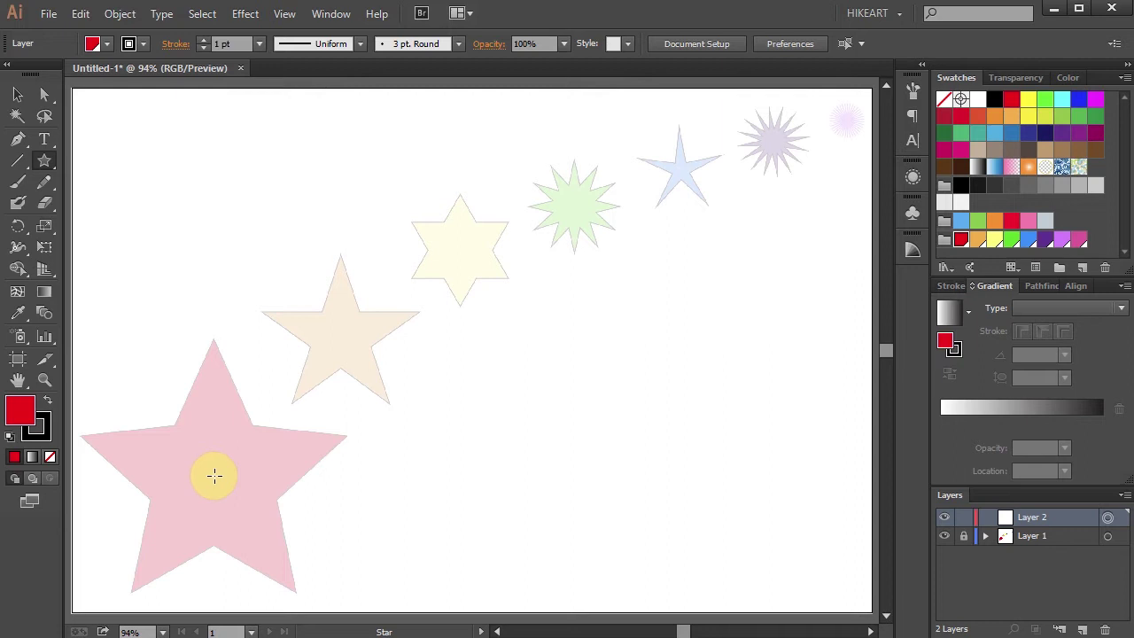
- Draw an upright red five-point star, about 315 × 300 px, over the pink template, then deselect
mouse_move(214, 475)
left_mouse_down()
mouse_move(306, 591)
mouse_move(287, 579)
mouse_move(293, 588)
left_mouse_up()
key("shift")
key("space")
key("space")
key("ctrl")
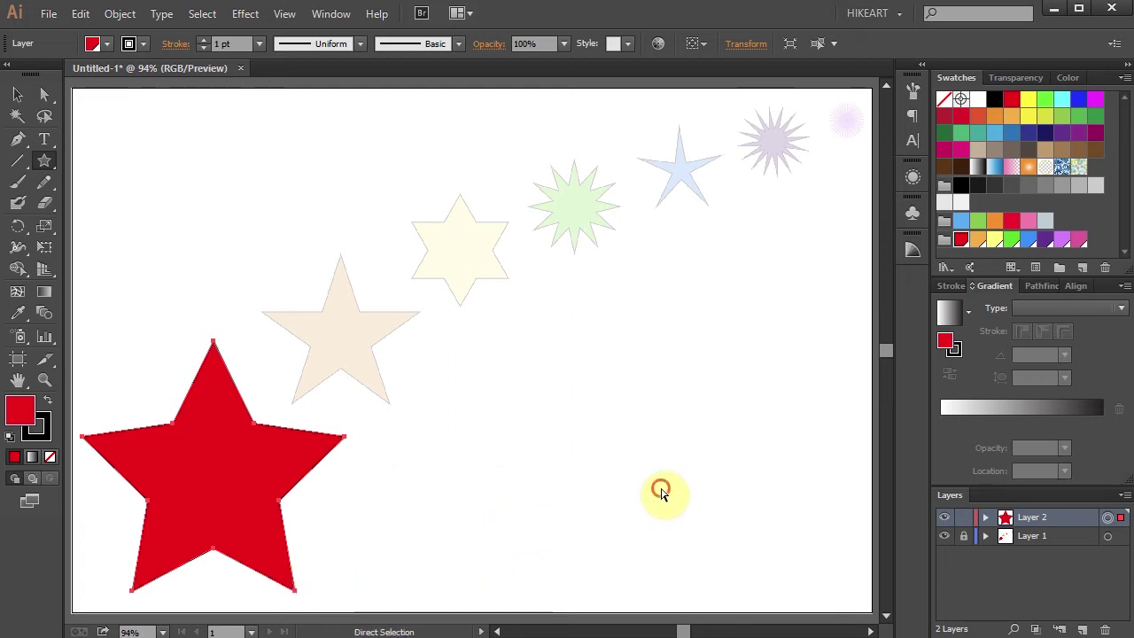
left_click(662, 489, "ctrl")
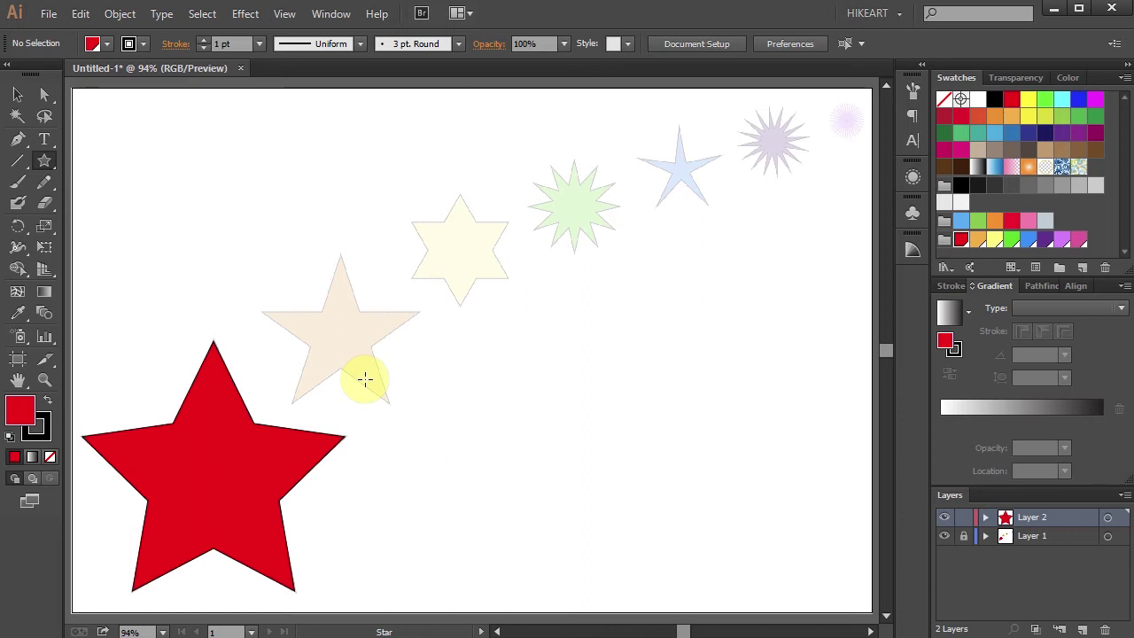
- Draw an orange five-point star, roughly 187 × 178 px, over the beige template, then deselect
left_click(978, 239)
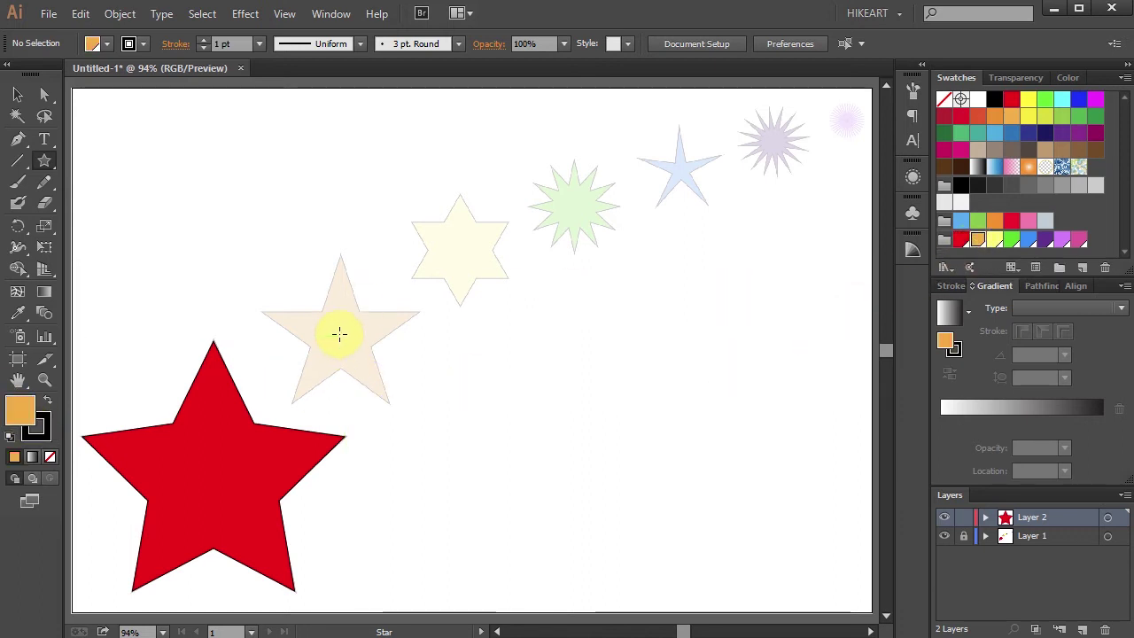
left_click_drag(339, 333, 392, 398)
key("shift")
key("alt")
key("space")
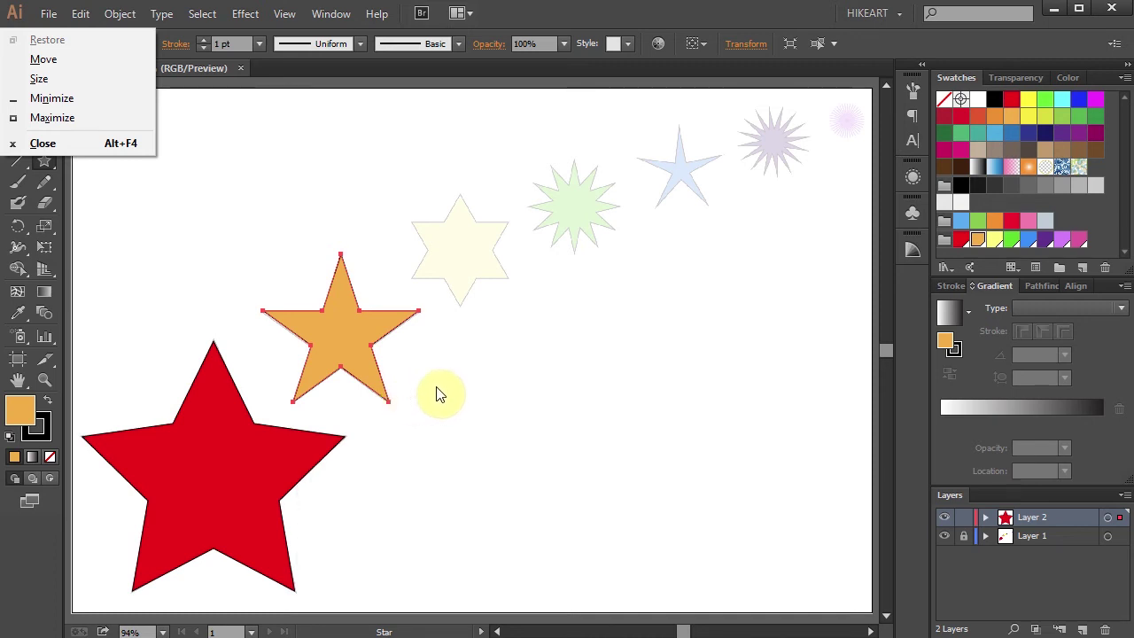
left_click(435, 393)
key("Escape")
left_click(549, 393, "ctrl")
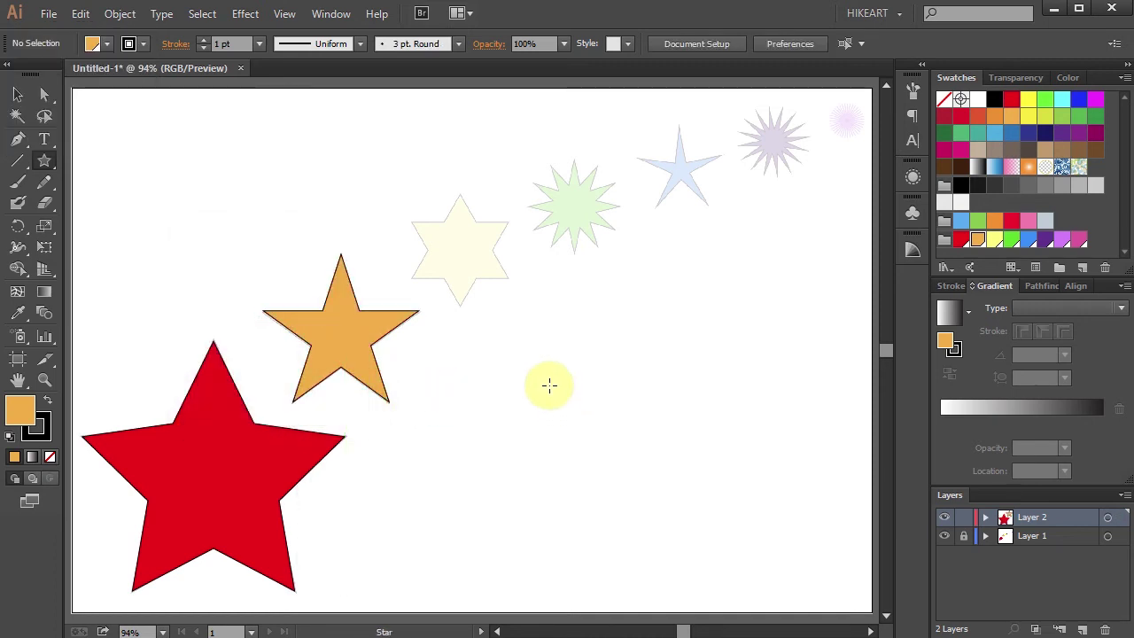
- Draw a pale yellow six-point star over the yellow template, deselect it, and set fill to green
left_click(994, 241)
left_click(459, 248)
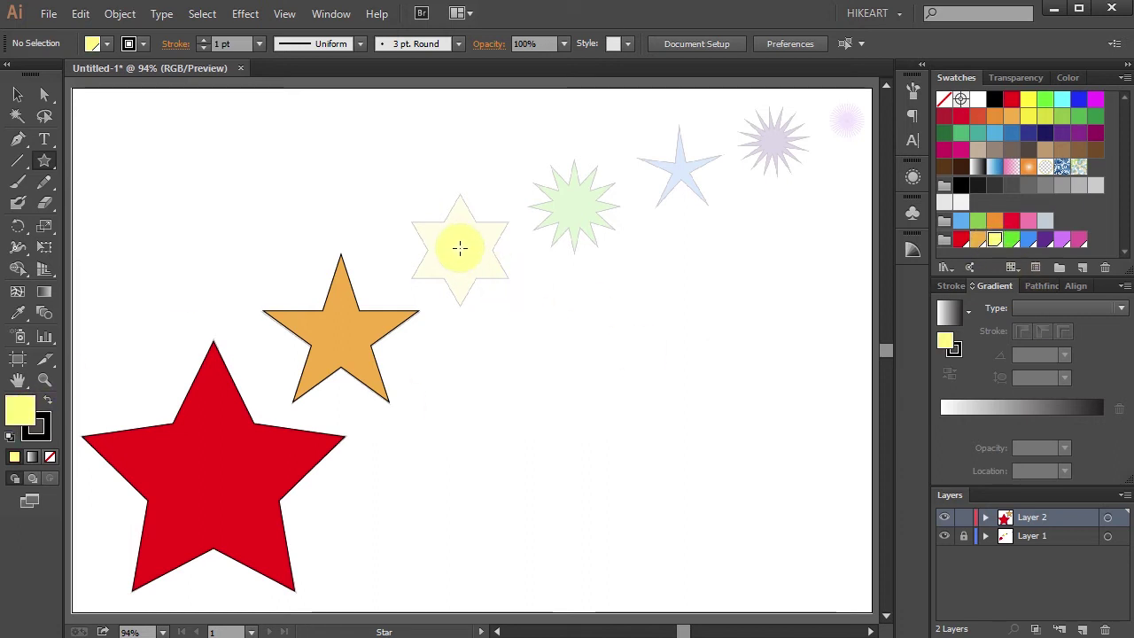
left_click_drag(458, 248, 508, 321)
key("Up")
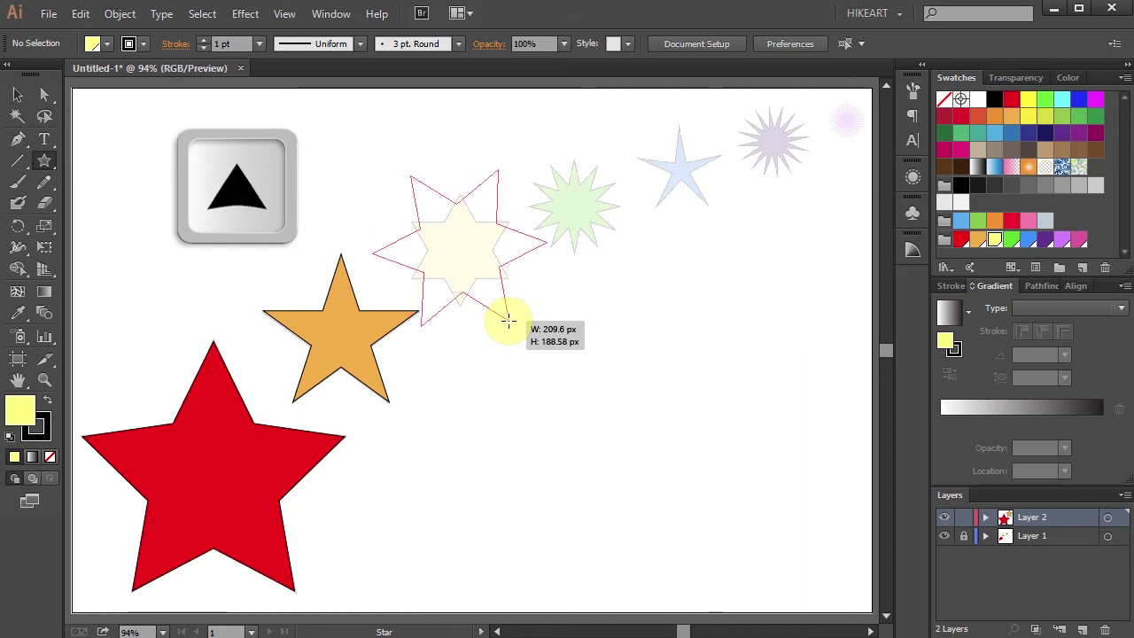
left_click_drag(509, 321, 525, 304)
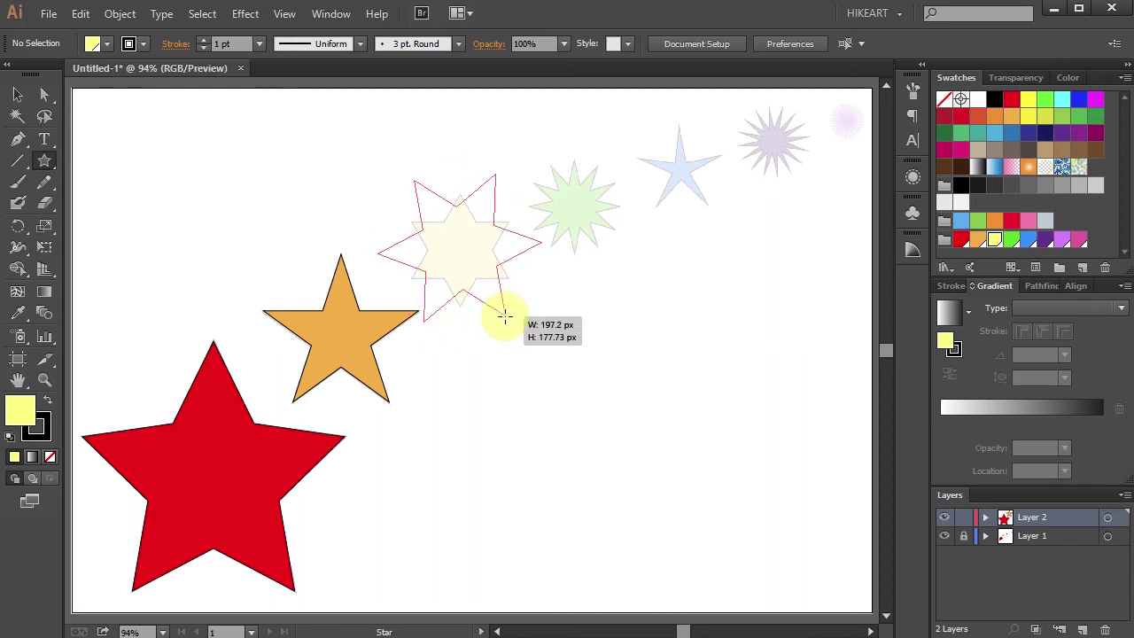
left_click_drag(532, 302, 514, 288)
key("shift")
key("alt")
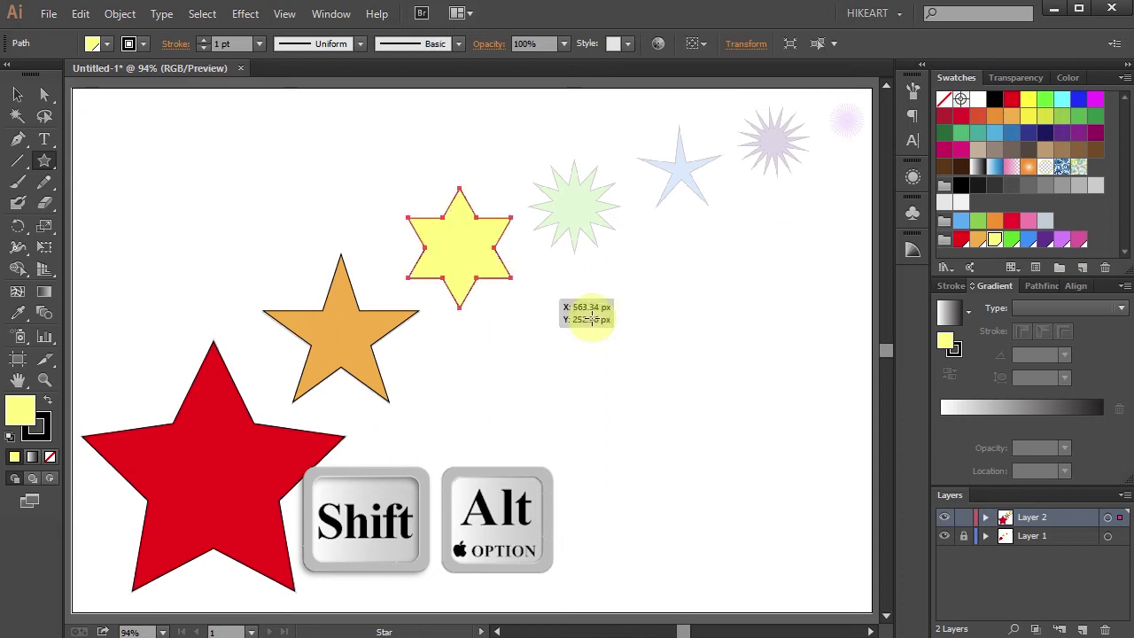
left_click(681, 419, "ctrl")
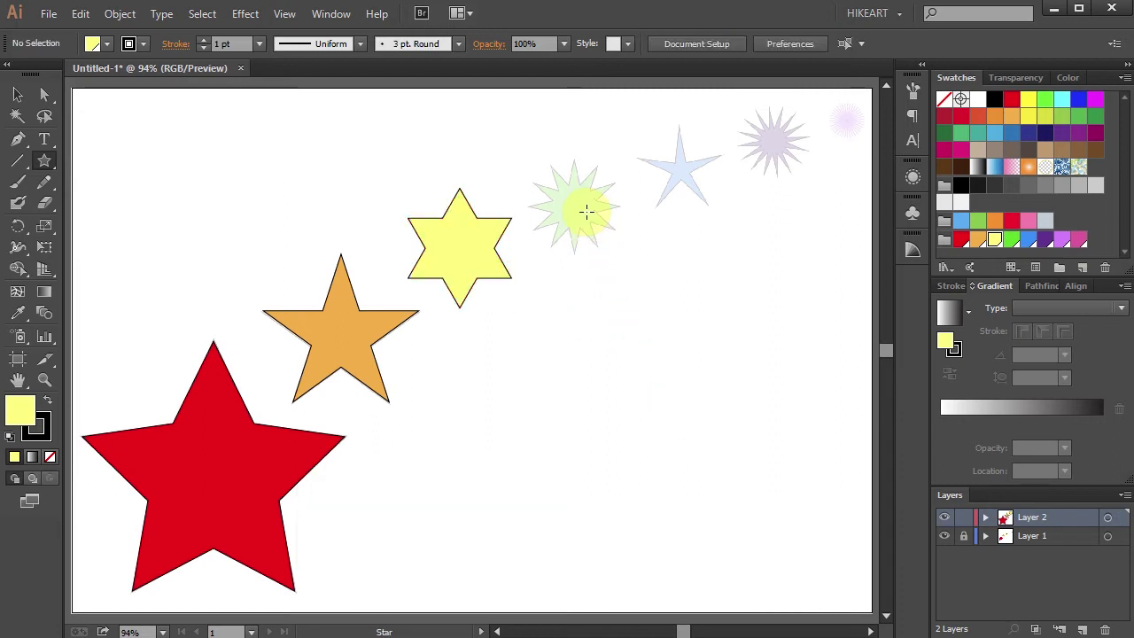
left_click(1012, 240)
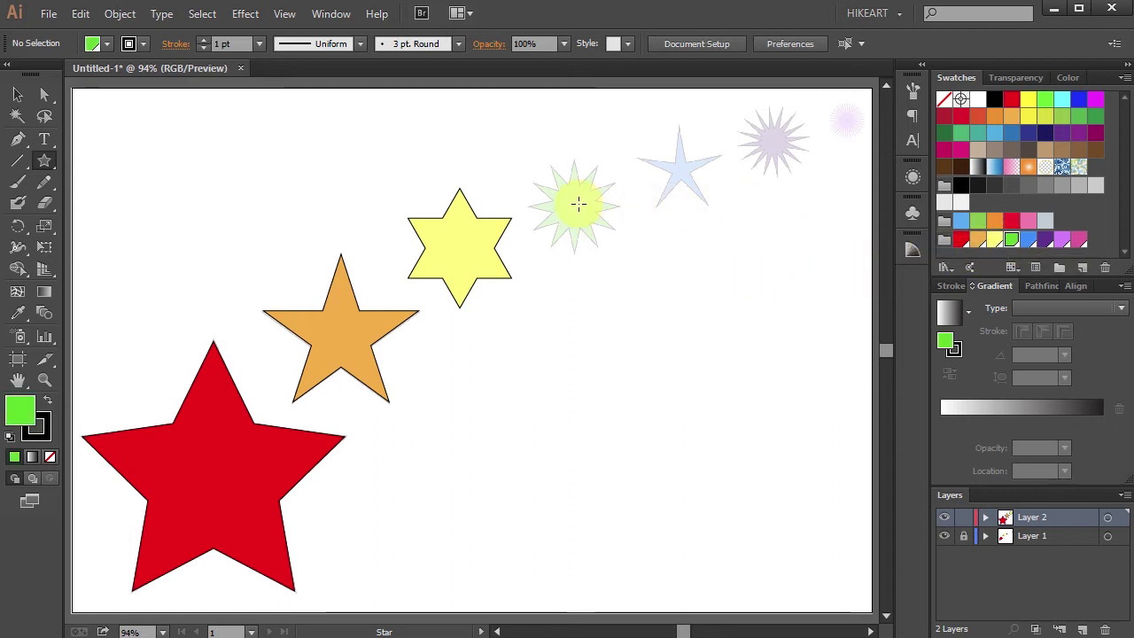
- Draw a green twelve-point star sized to the pale green template, then deselect it
left_click_drag(574, 204, 600, 250)
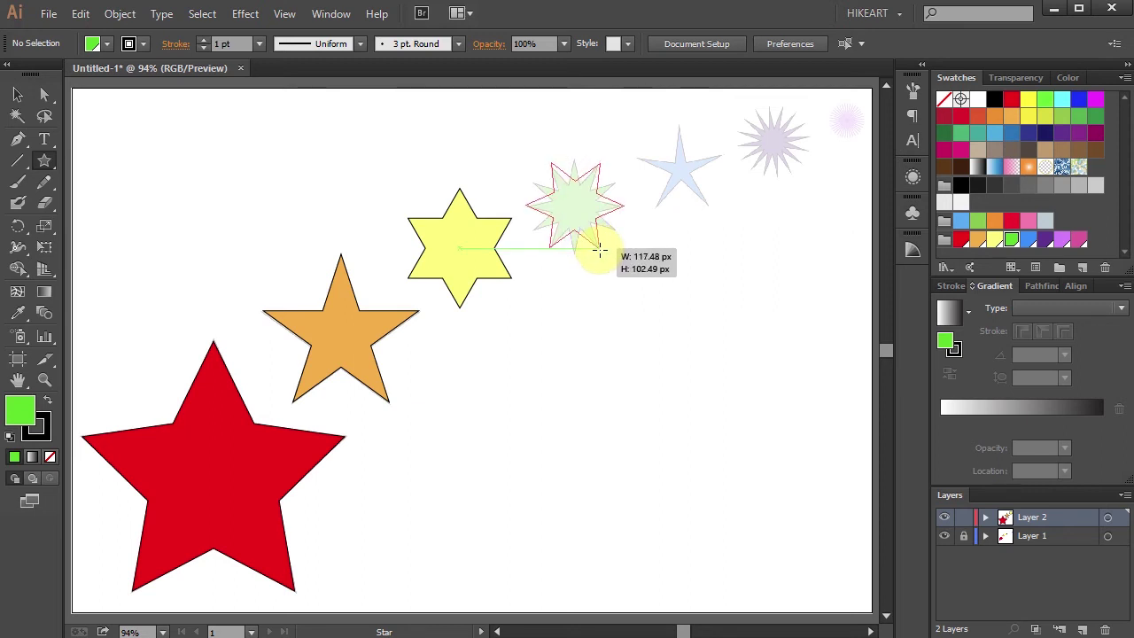
key("Up")
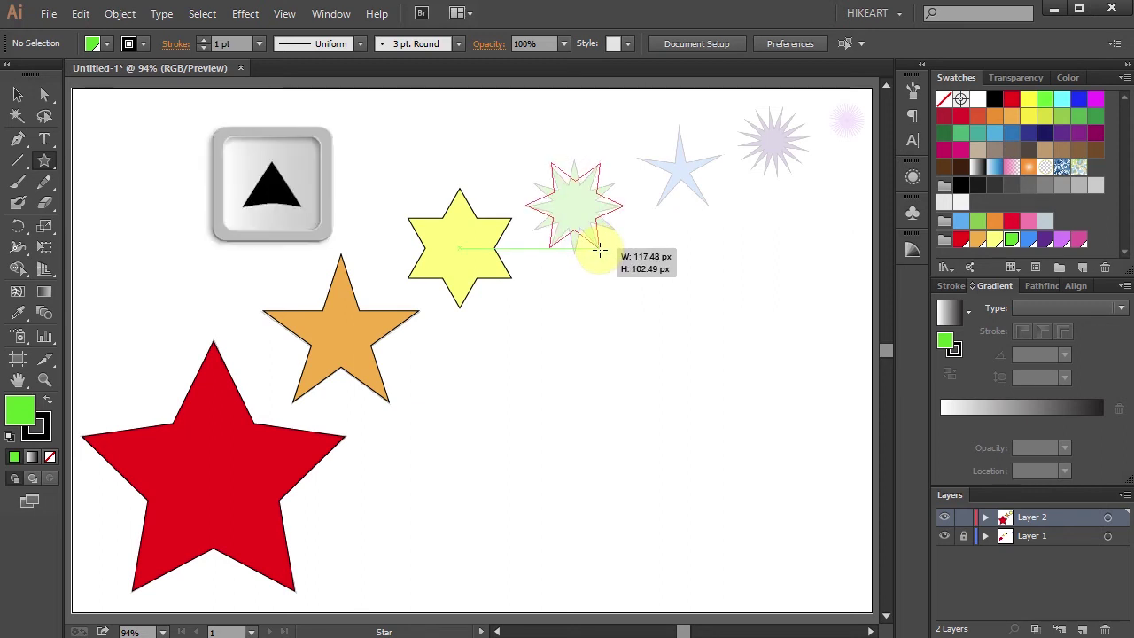
key("Up")
key("Up")
key("Up")
key("Up")
key("Up")
key("Up")
key("Up")
key("Up")
left_click_drag(600, 250, 600, 245)
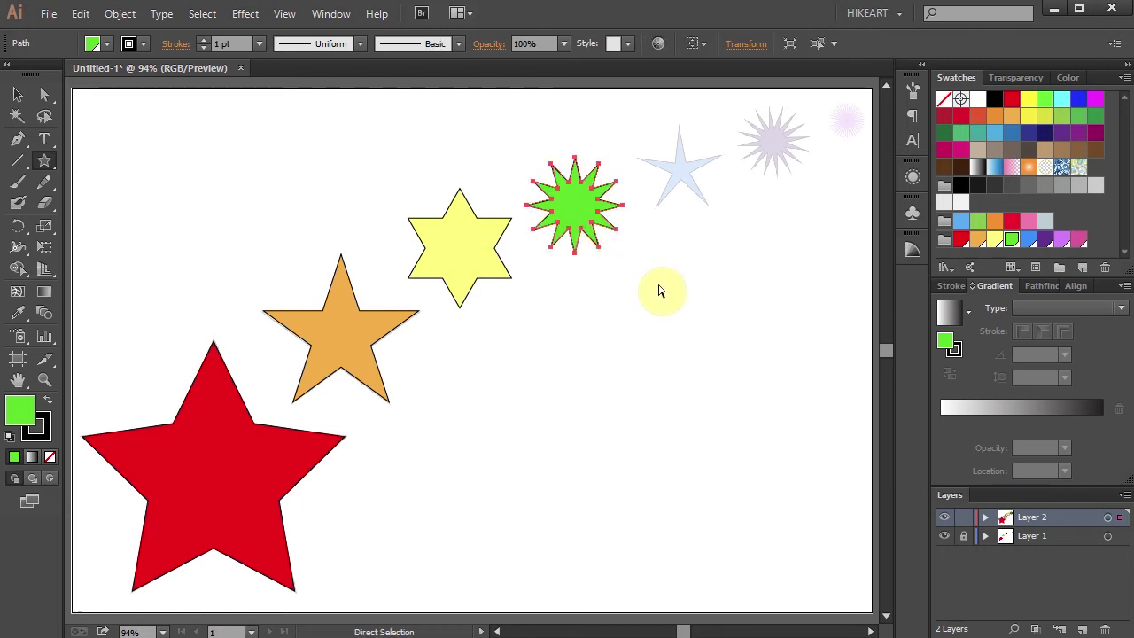
left_click(664, 289)
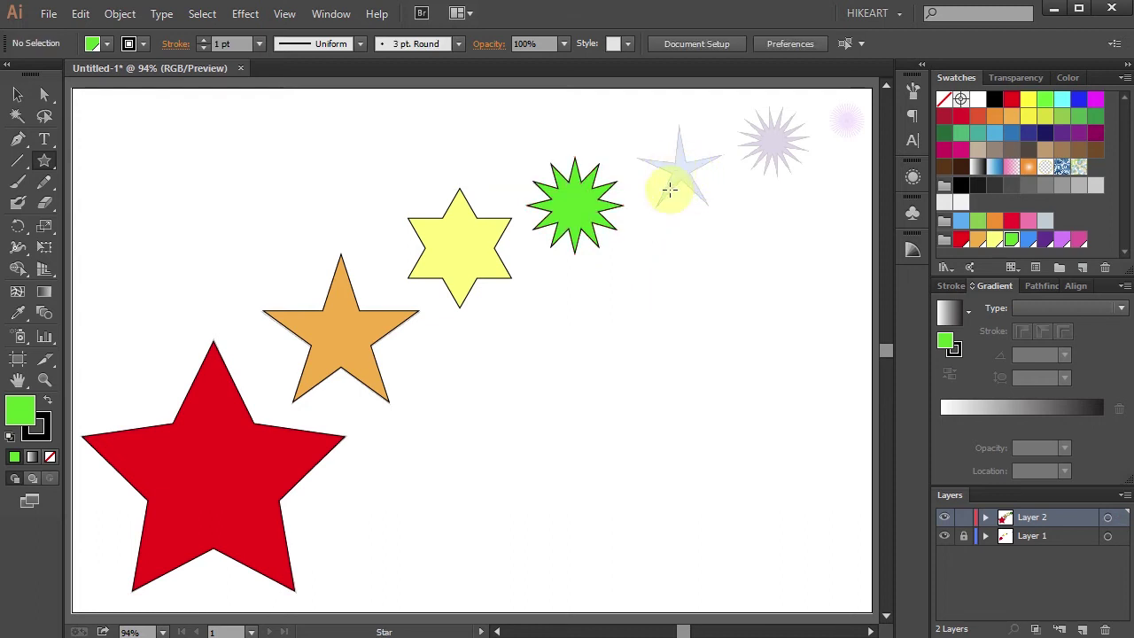
- Draw a slender blue five-point star, about 109 × 104 px, onto the pale blue template, then deselect
left_click(1028, 239)
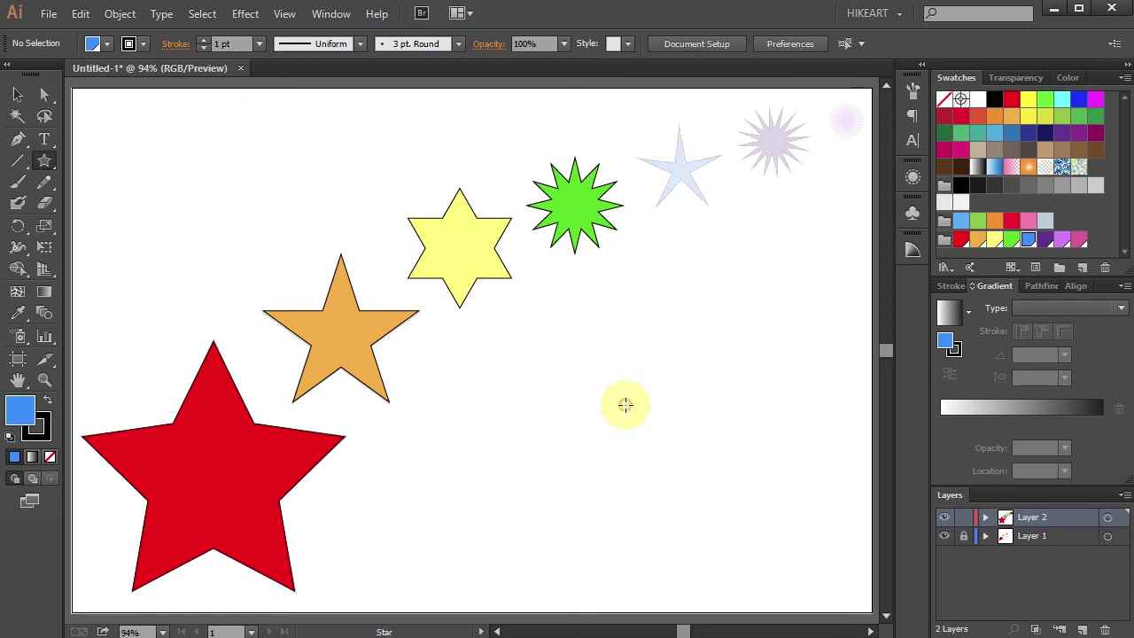
left_click_drag(626, 404, 686, 464)
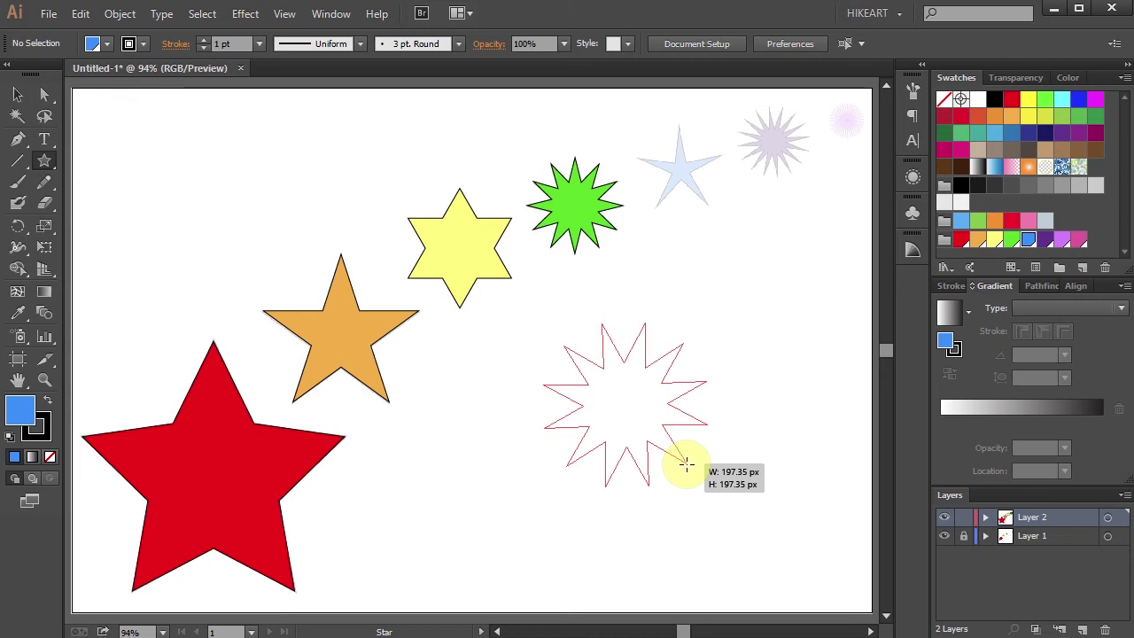
key("Down")
key("Down")
key("Down")
key("Down")
key("Down")
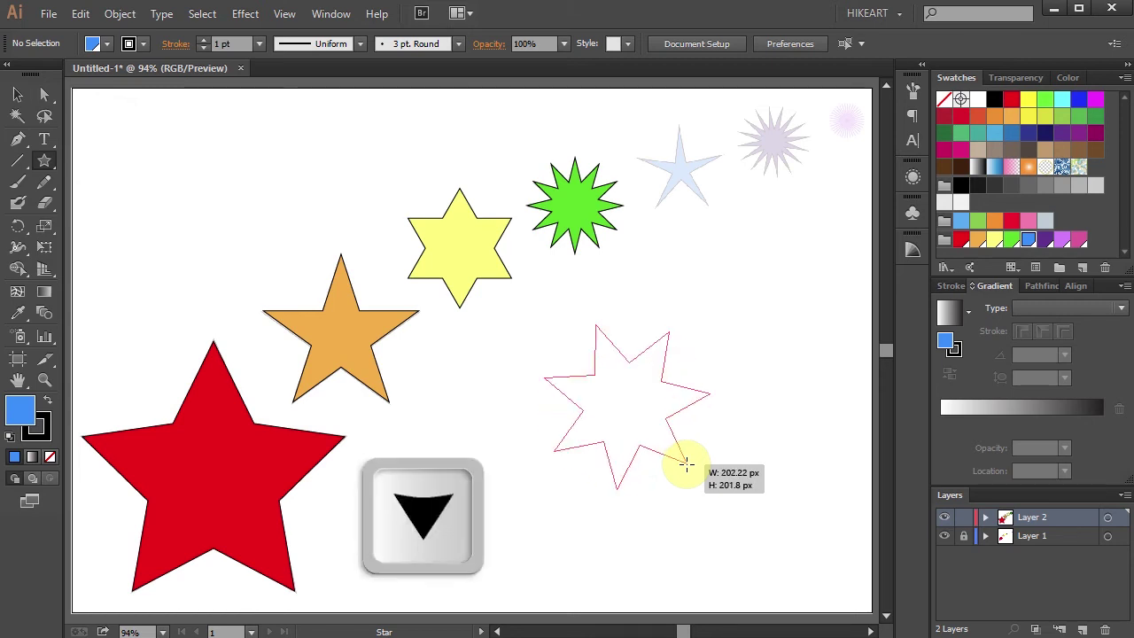
key("Down")
key("Down")
left_click_drag(686, 462, 641, 425)
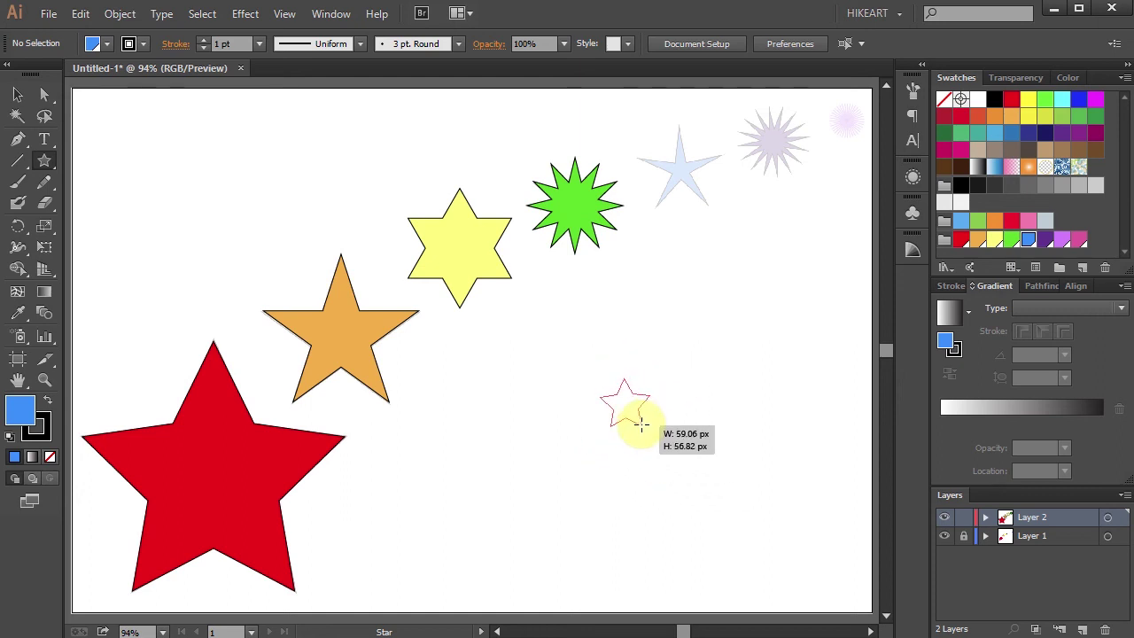
key("ctrl")
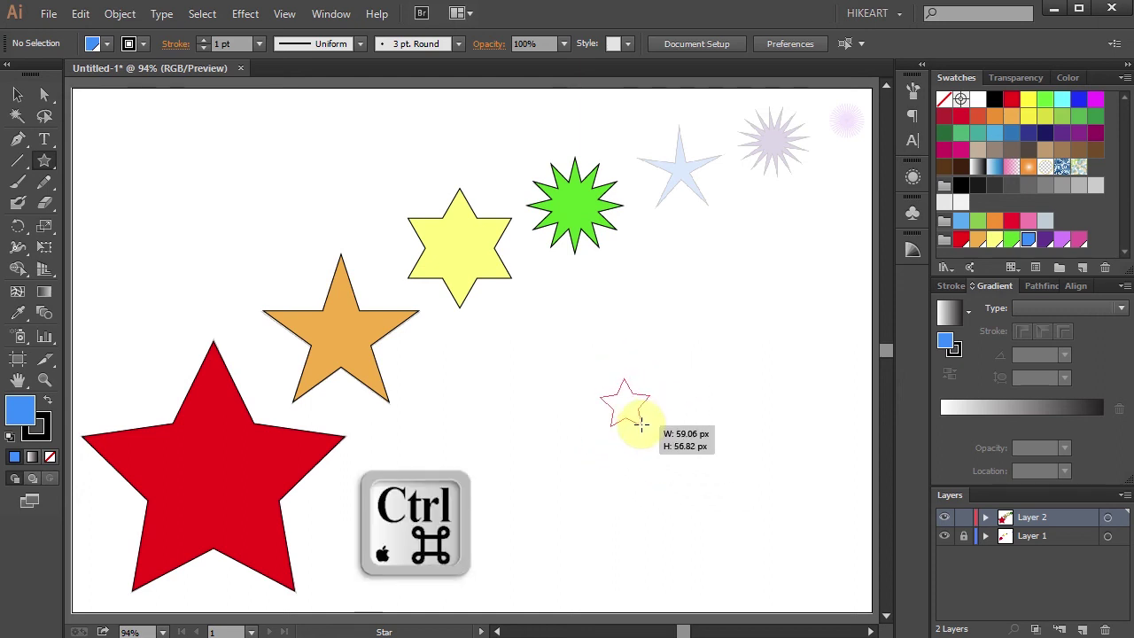
left_click_drag(642, 426, 660, 451)
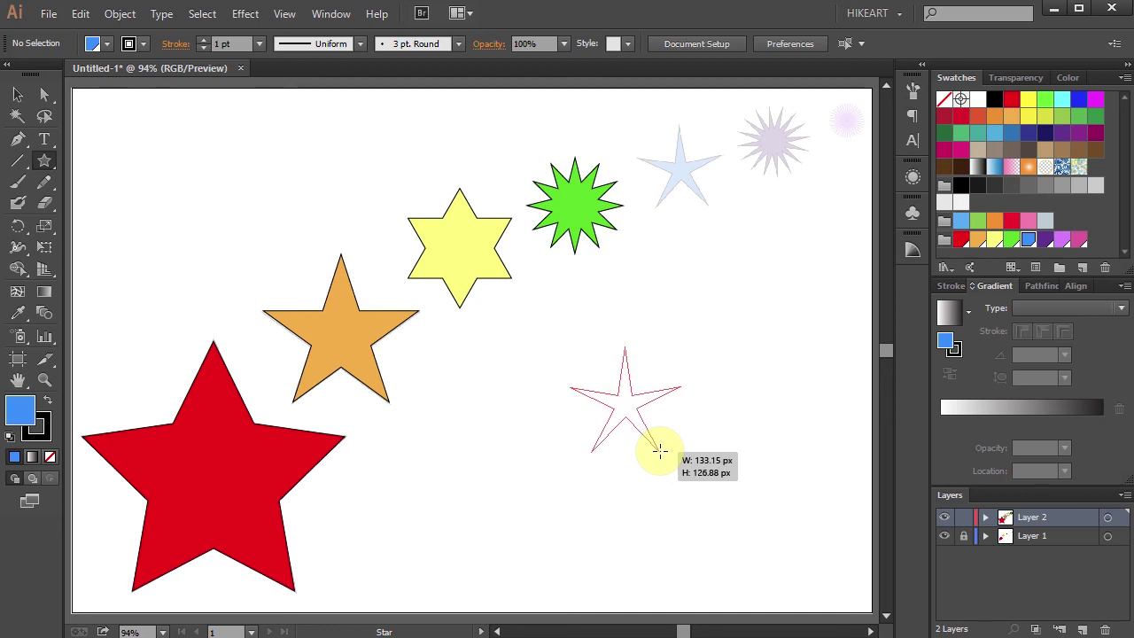
key("space")
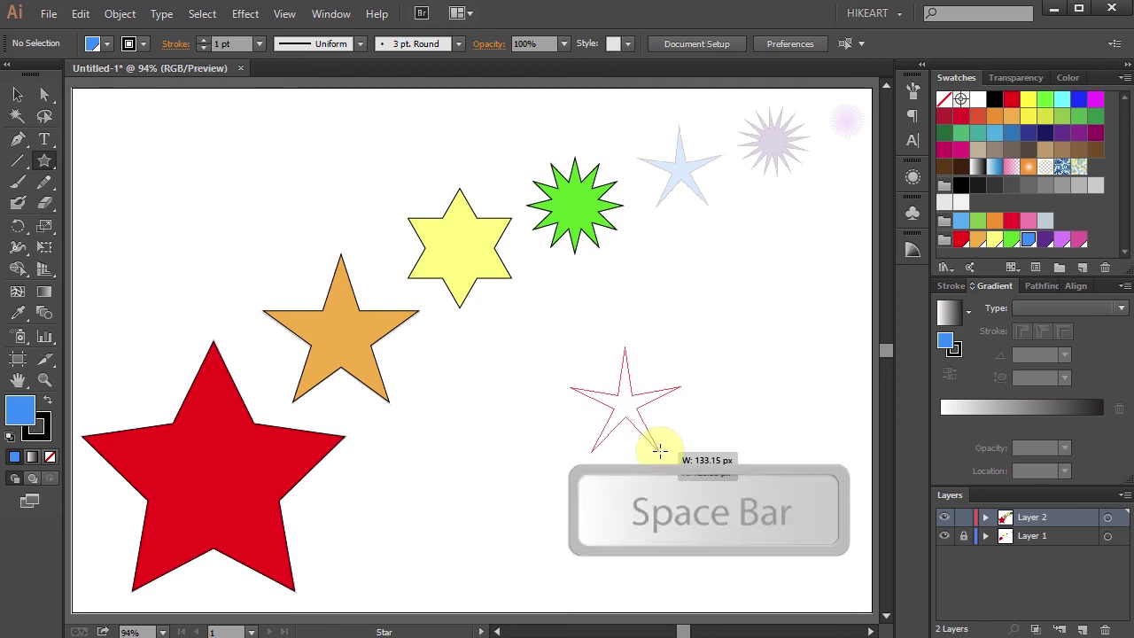
left_click_drag(659, 451, 706, 209)
key("ctrl+shift+a")
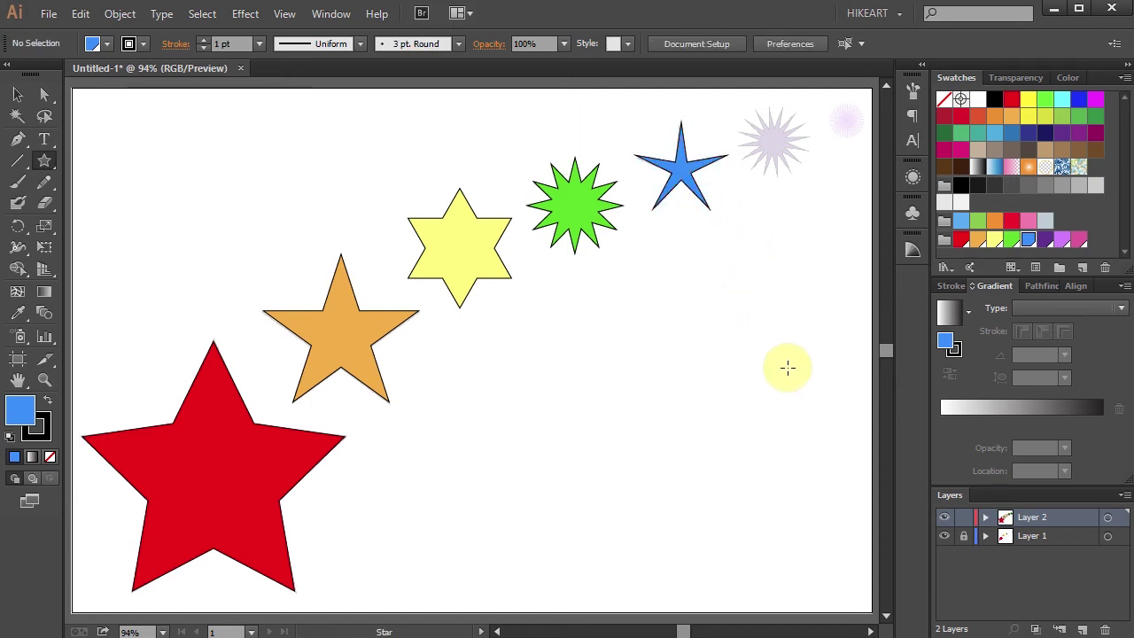
- Draw a dark purple many-pointed starburst over the lavender template, then deselect it
left_click(1046, 240)
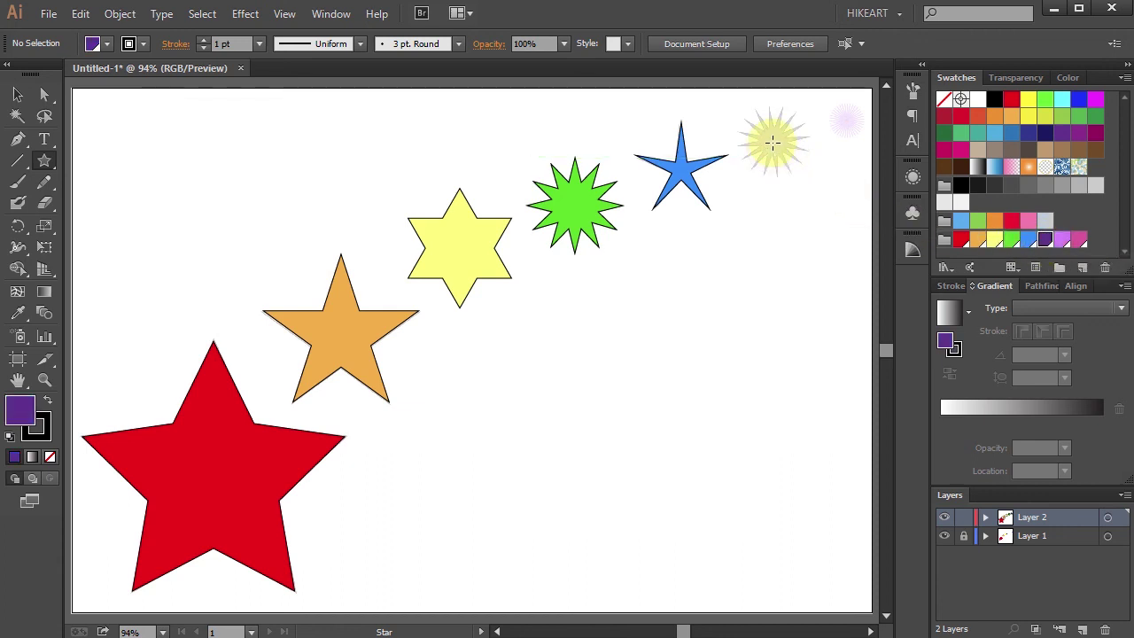
left_click_drag(773, 142, 792, 168)
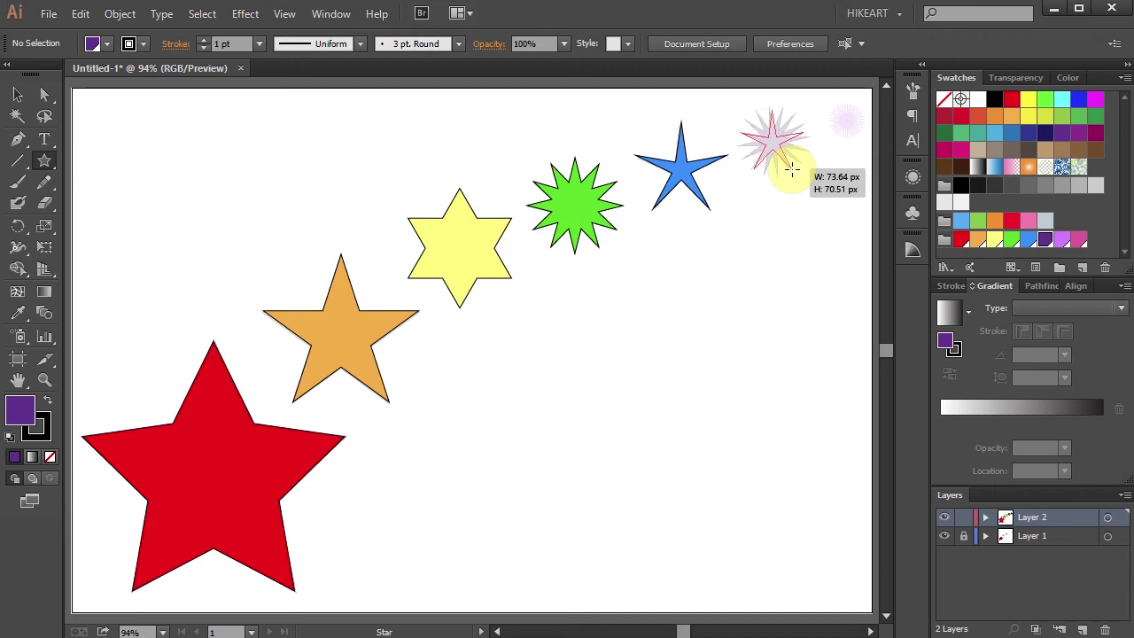
key("Up")
key("Up")
key("Up")
key("Up")
key("Up")
key("Up")
left_click_drag(791, 168, 791, 171)
key("space")
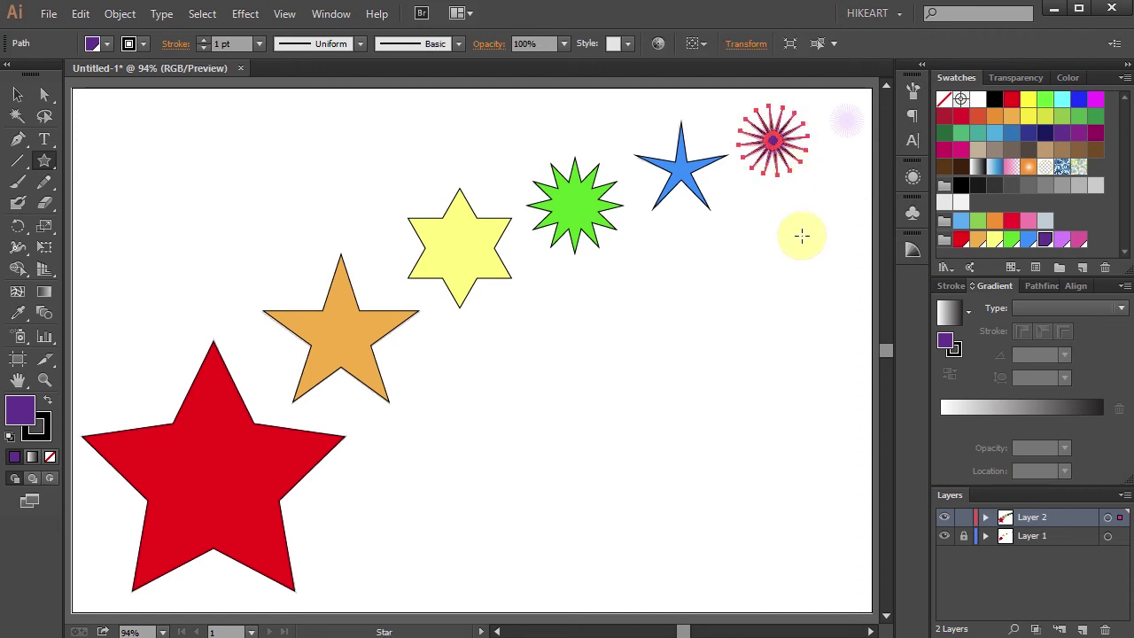
left_click(804, 258, "ctrl")
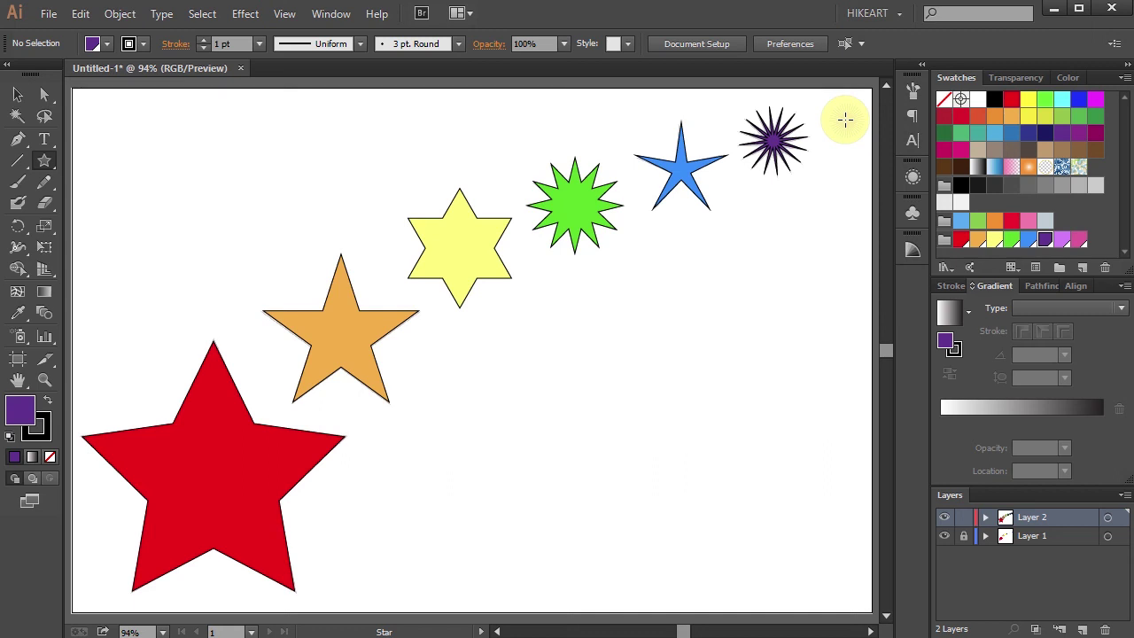
- Draw a small light purple many-spiked star onto the top-right template, then select it
left_click(1062, 239)
left_click_drag(621, 409, 663, 450)
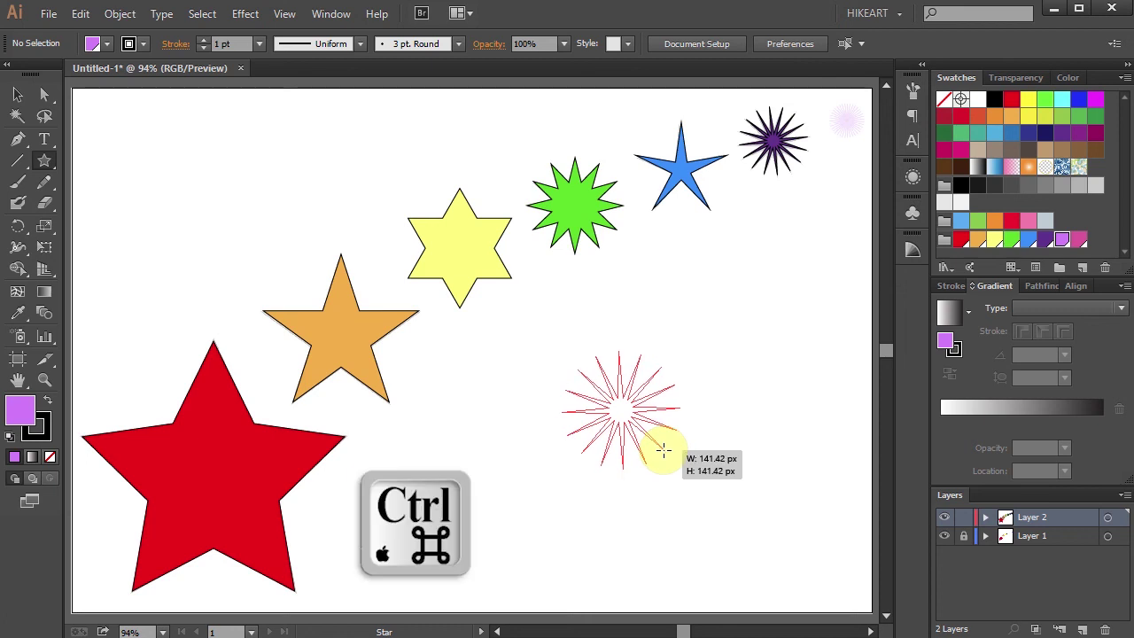
mouse_move(662, 450)
left_mouse_down()
mouse_move(752, 542)
mouse_move(654, 447)
left_mouse_up()
key("ctrl")
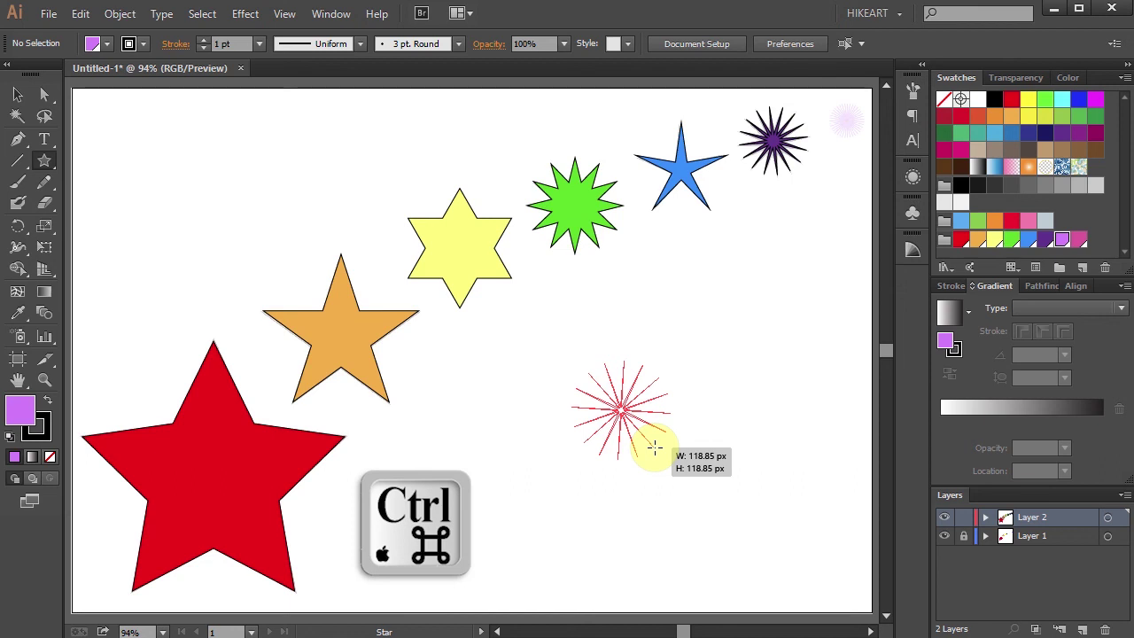
mouse_move(654, 448)
left_mouse_down()
mouse_move(681, 471)
mouse_move(639, 435)
left_mouse_up()
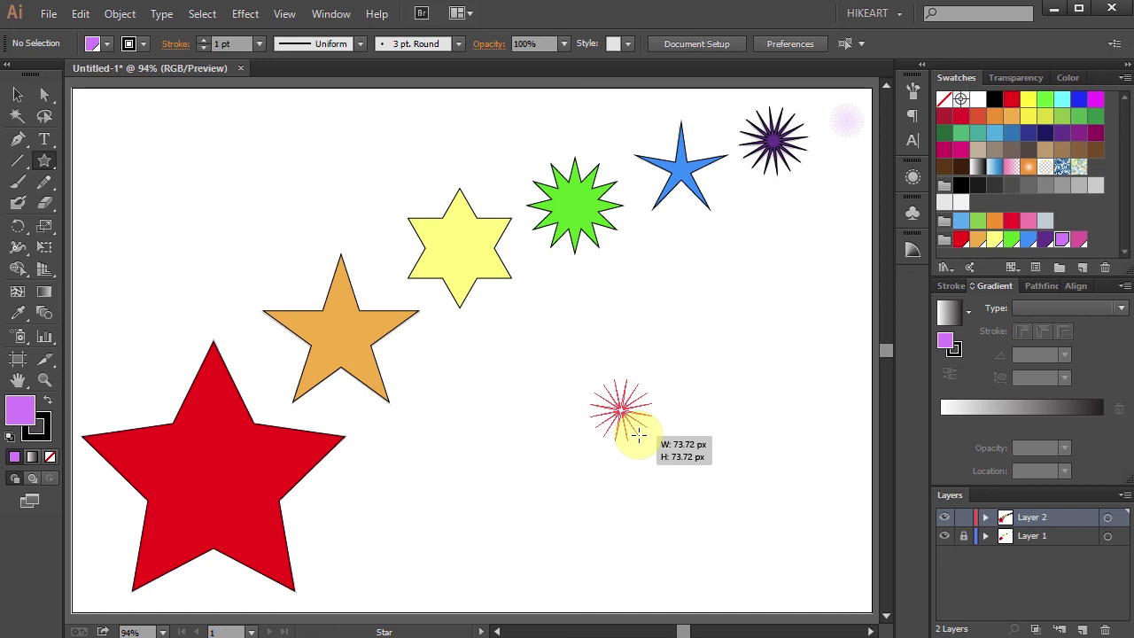
key("space")
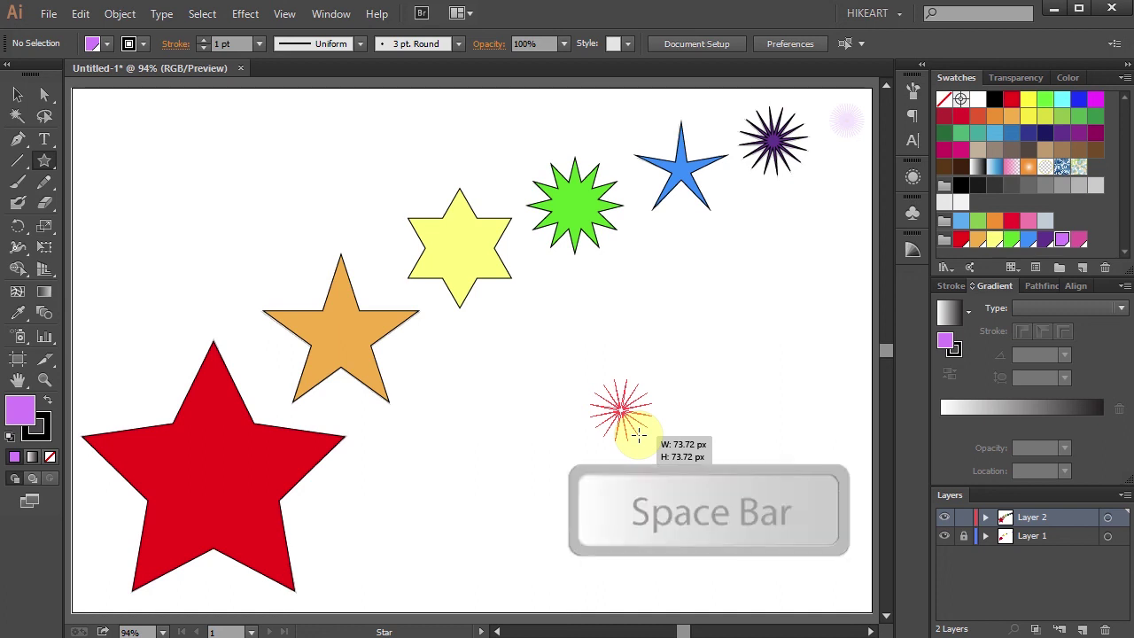
left_click_drag(638, 435, 848, 132)
key("space")
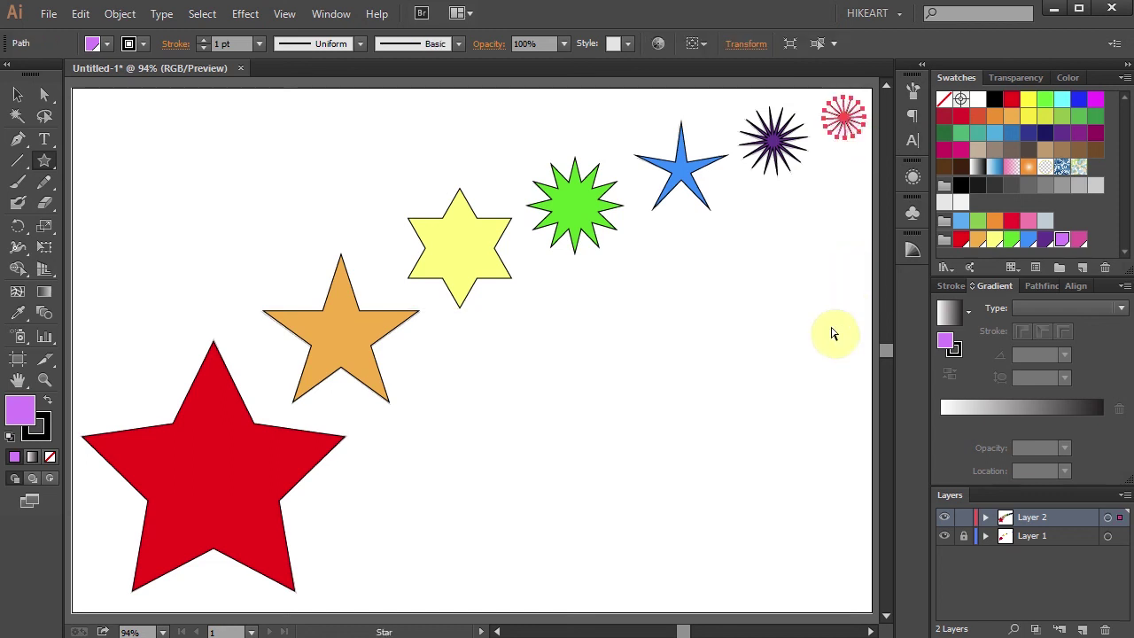
left_click(828, 329, "ctrl")
left_click(842, 118, "ctrl")
key("v")
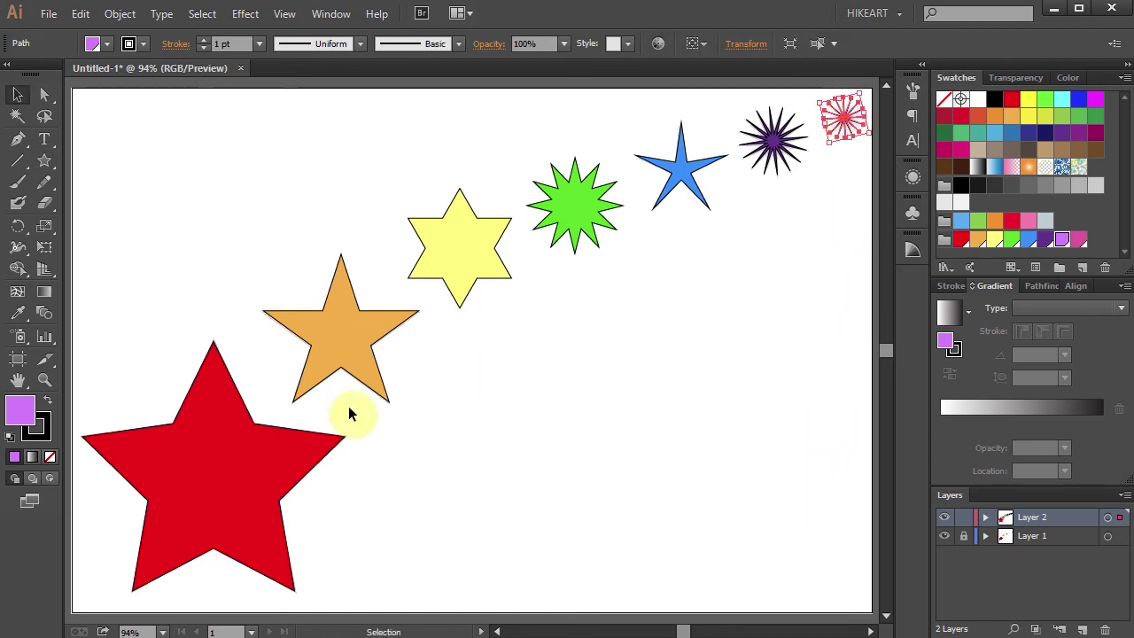